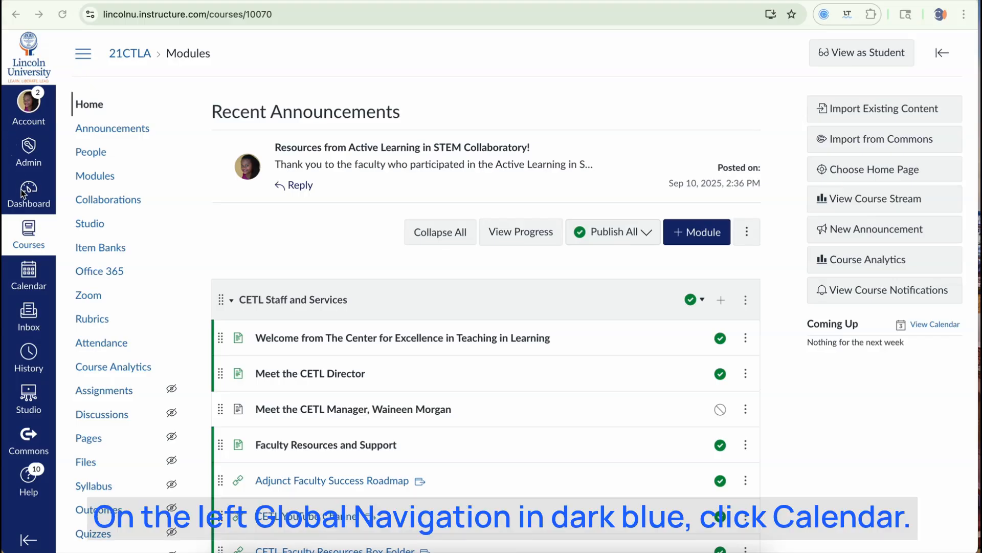
- Open the calendar and look through the list of course calendars
click(29, 284)
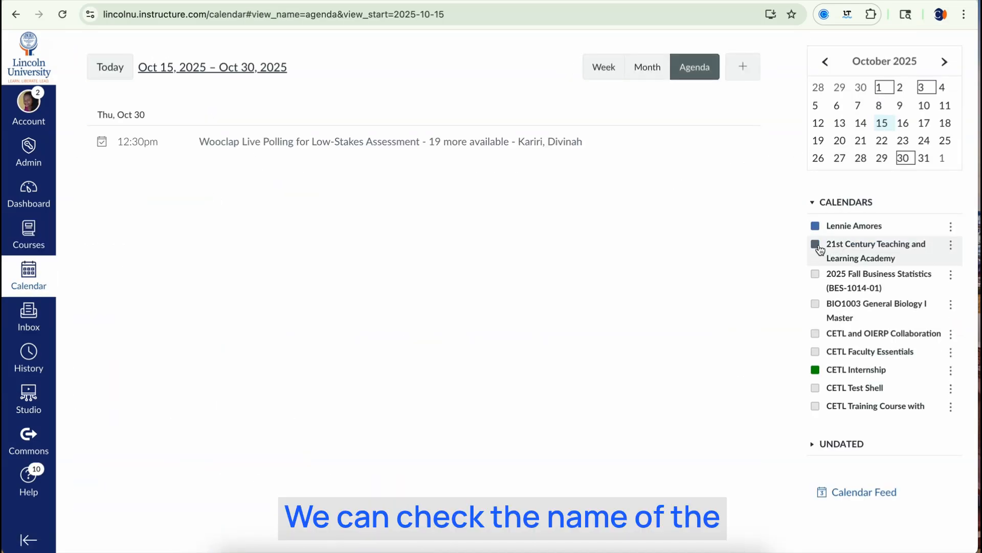
scroll(823, 292, down, 5)
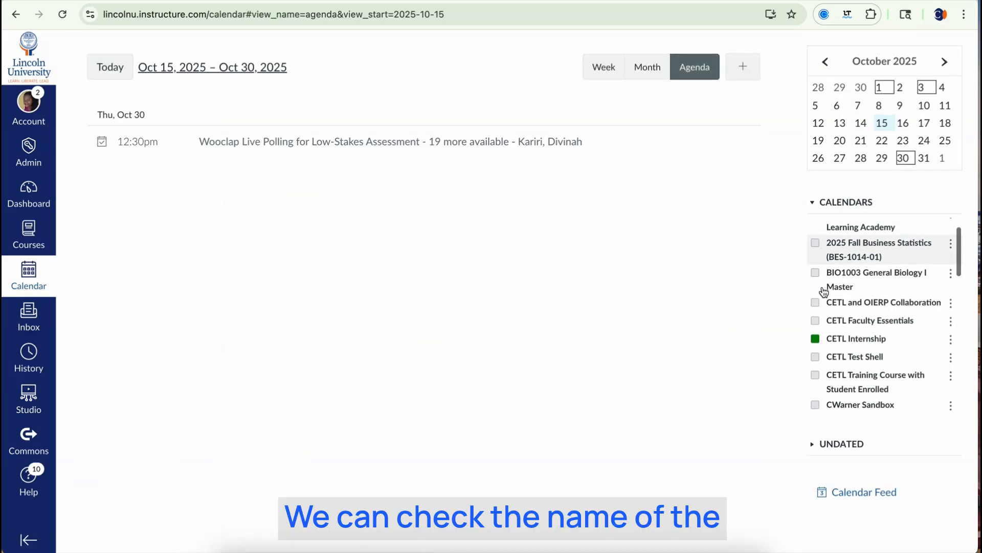
scroll(823, 291, up, 5)
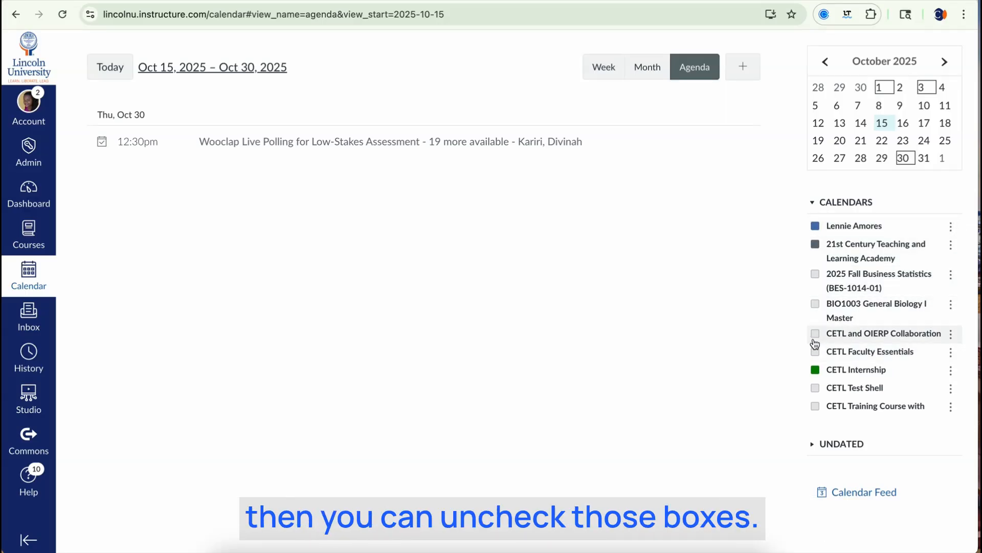
- Start a new appointment group named "A Conversation about AI and Cheating"
click(739, 72)
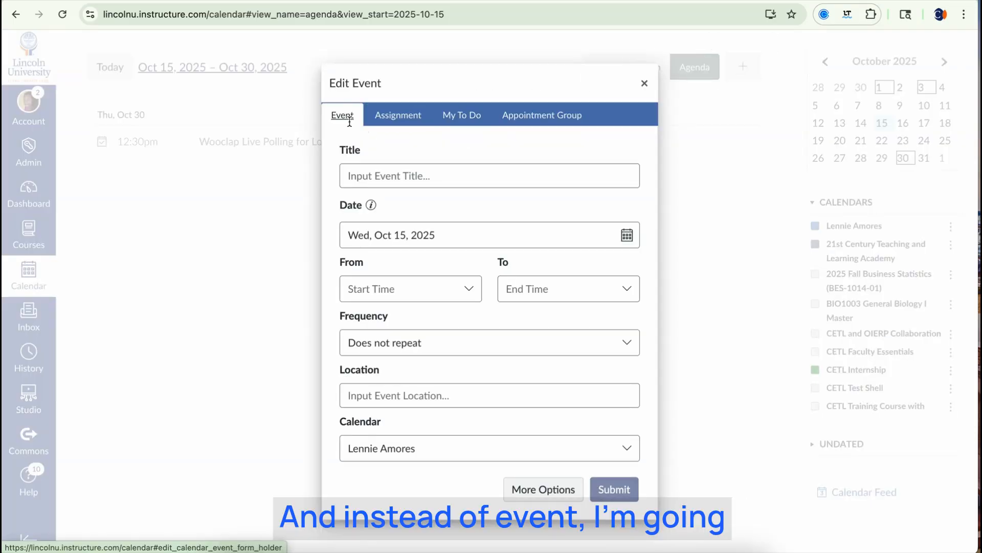
click(526, 114)
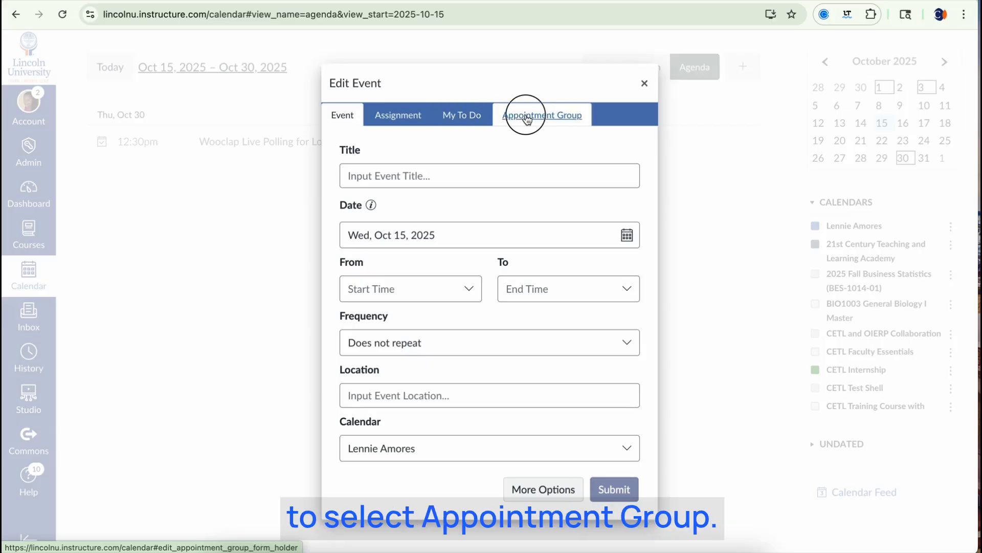
click(418, 180)
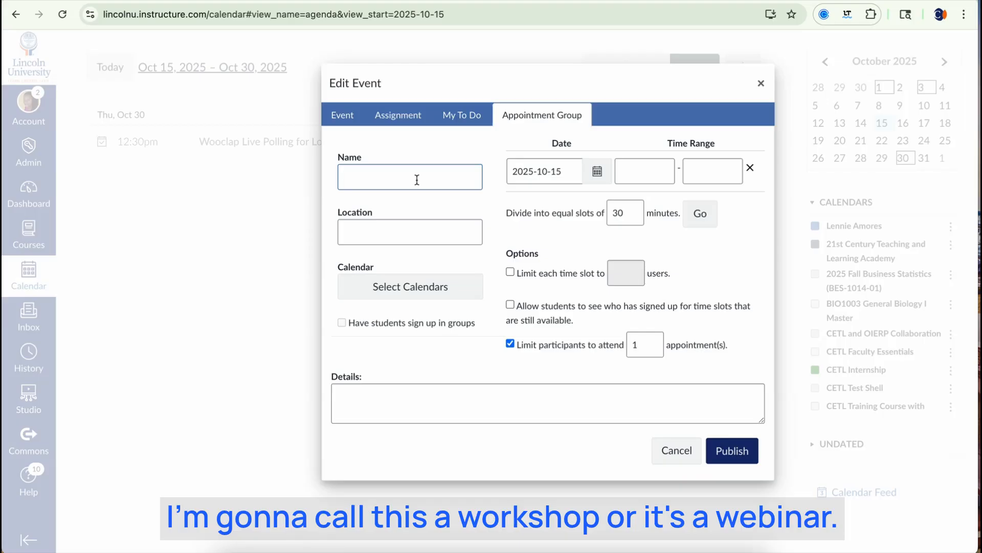
text(A Conversation)
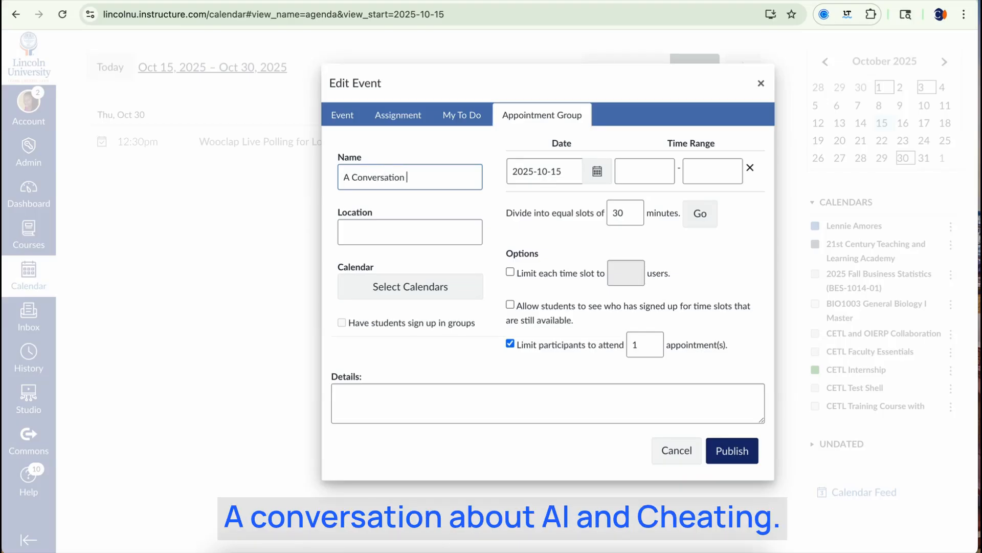
text( about AI and Cheating)
- Schedule the appointment group for November 11, 2025, from 9:00 AM to 9:50 AM
click(601, 173)
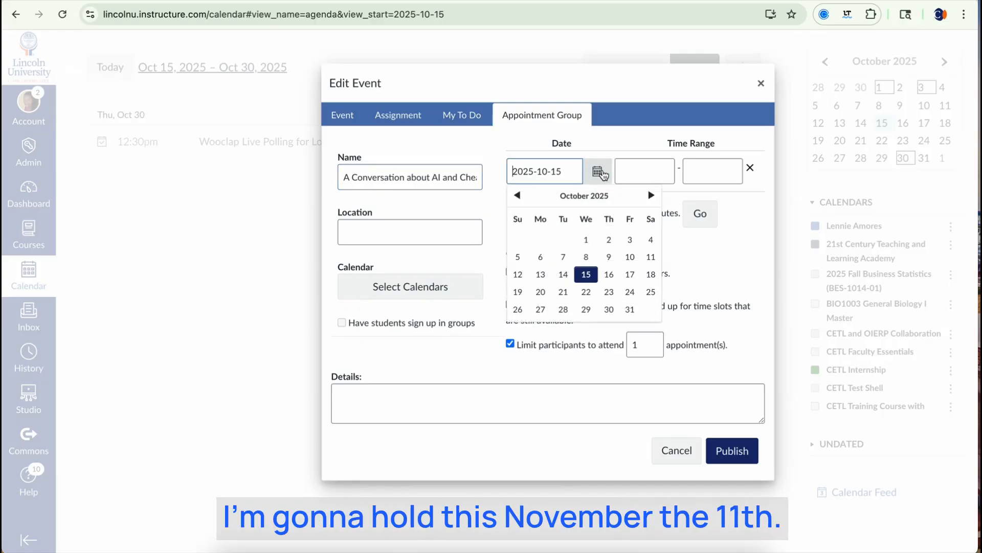
click(651, 195)
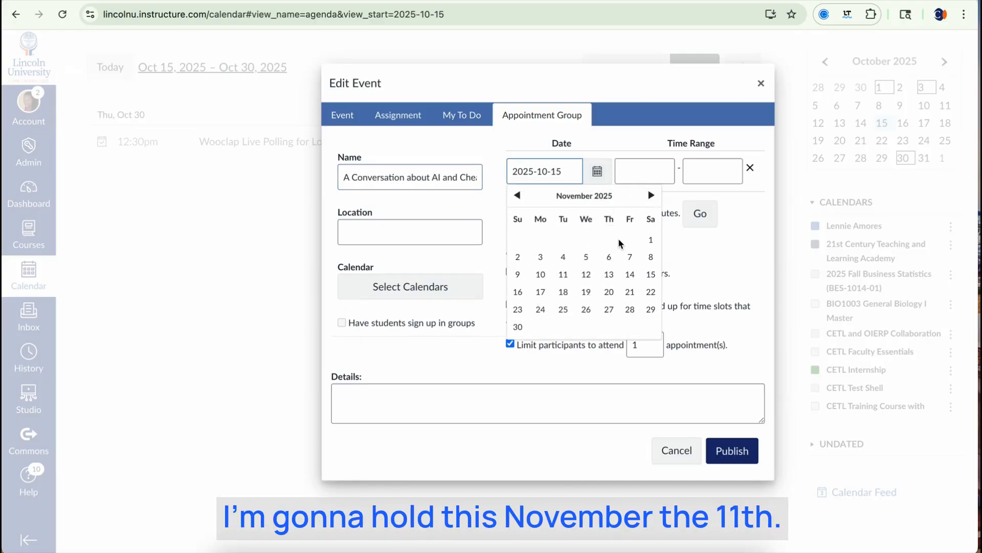
click(563, 275)
click(658, 175)
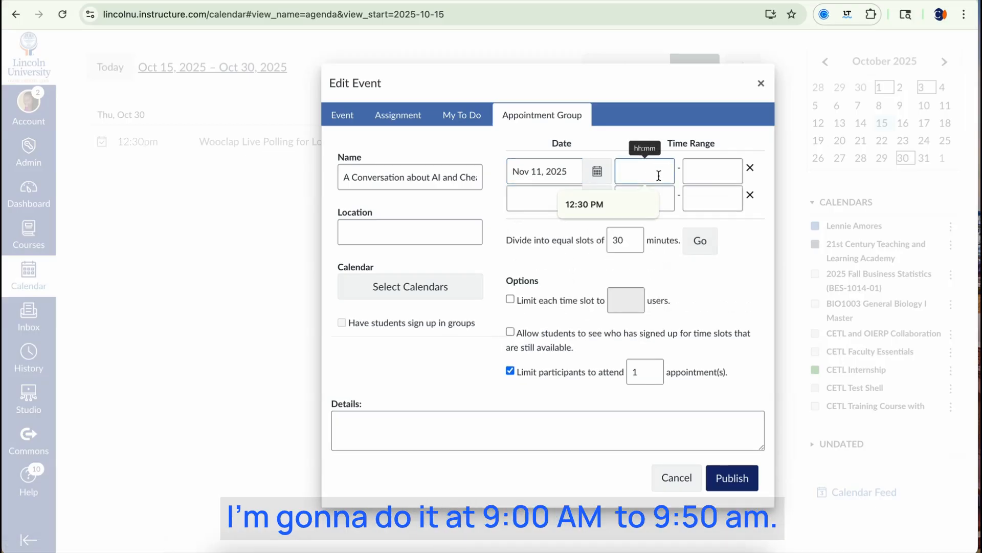
text(9)
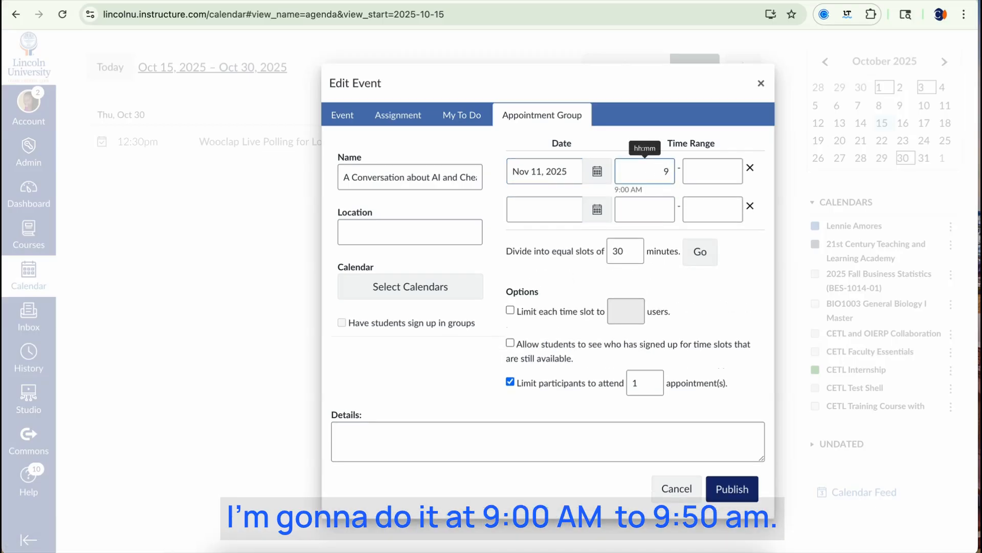
key(Tab)
text(9:50)
- Set the location to the saved Dickey Hall 216 CETL Faculty Commons entry and the slot length to 50 minutes
click(416, 232)
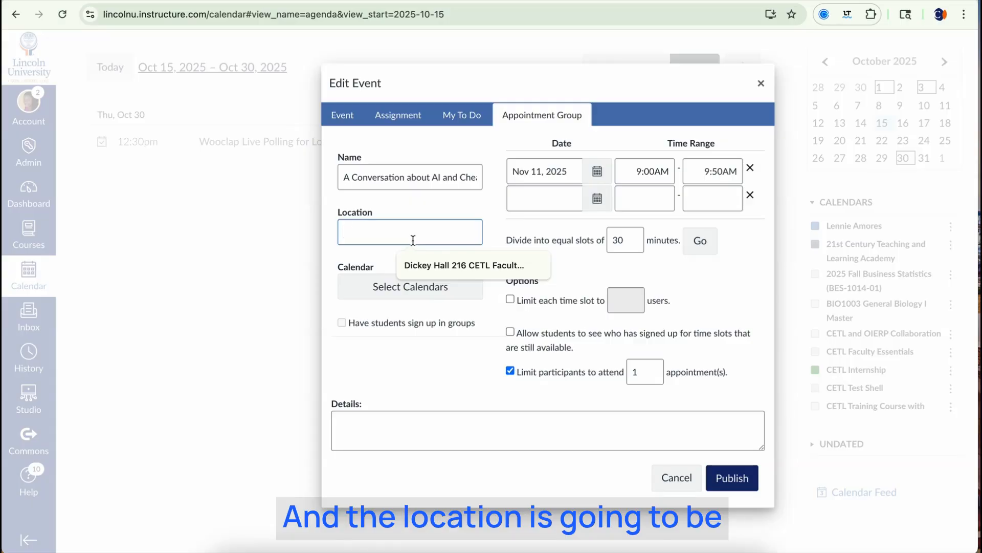
text(Dickey Hall)
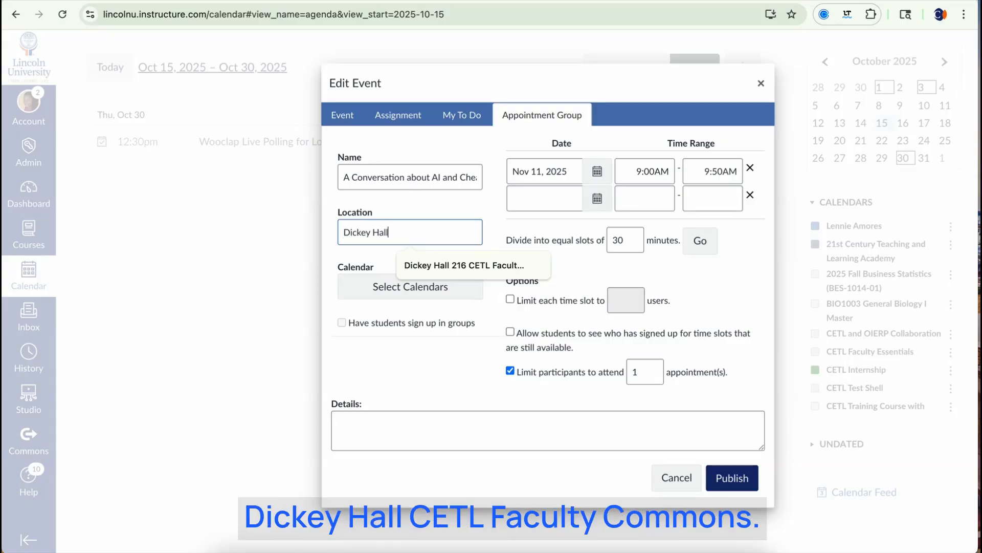
click(474, 267)
click(612, 251)
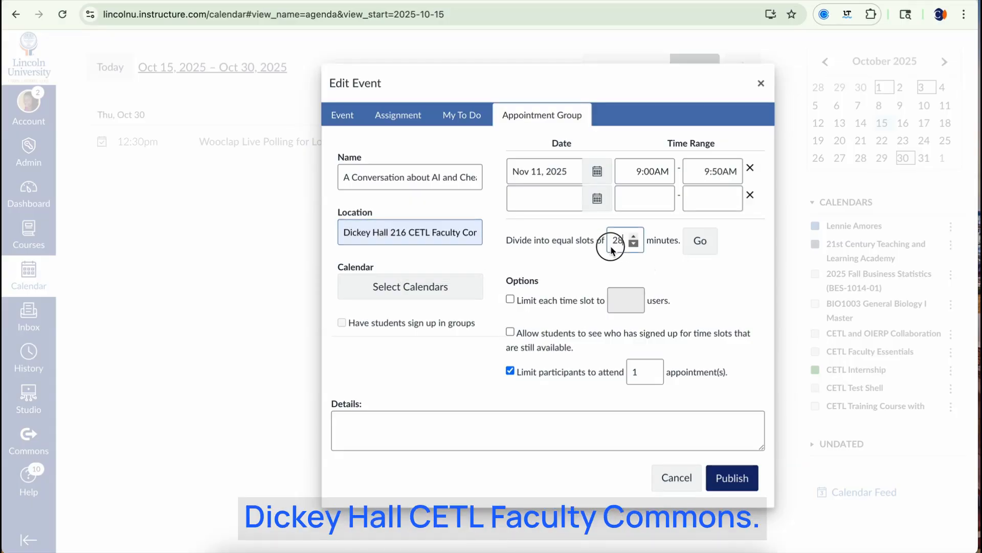
double_click(613, 246)
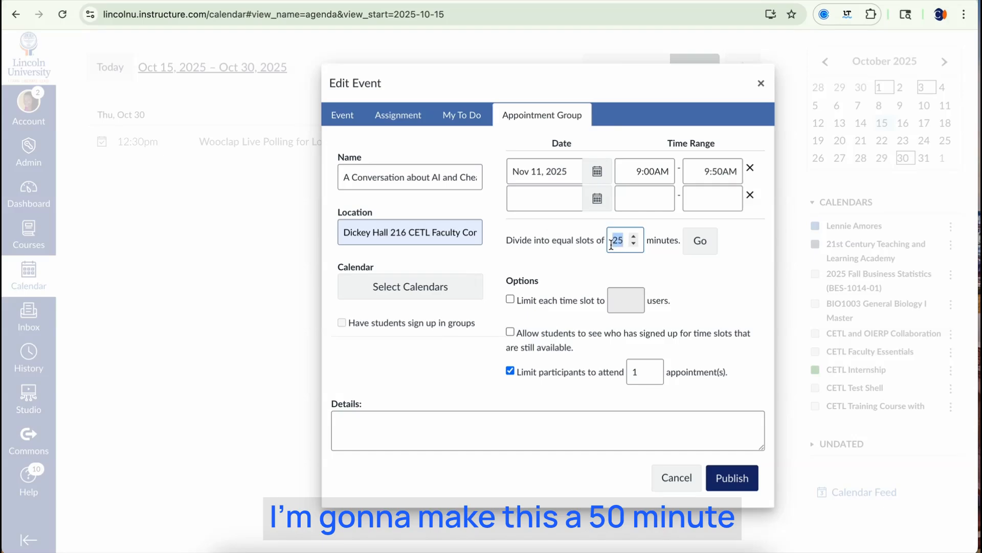
text(5)
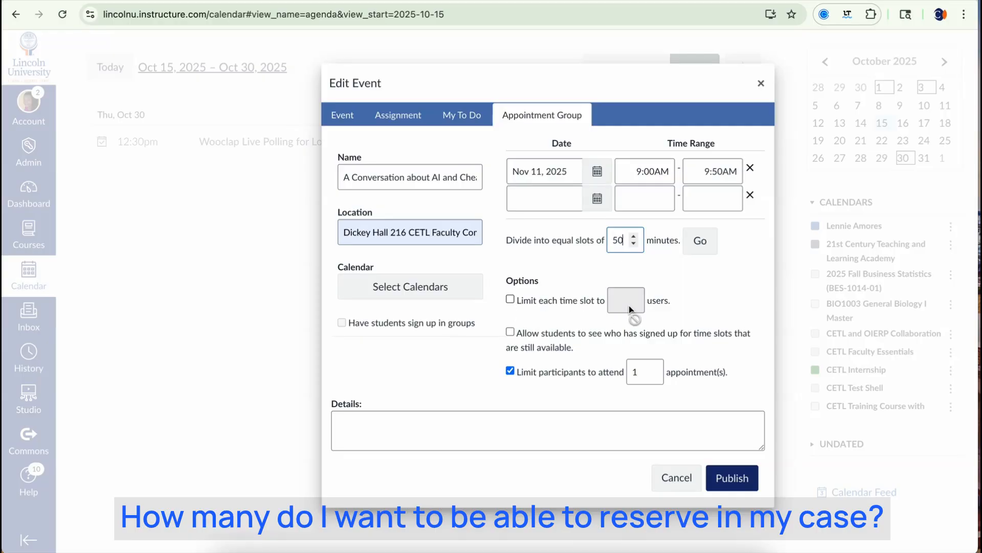
- Limit each time slot to 30 users and allow students to see who has signed up for available slots
click(510, 299)
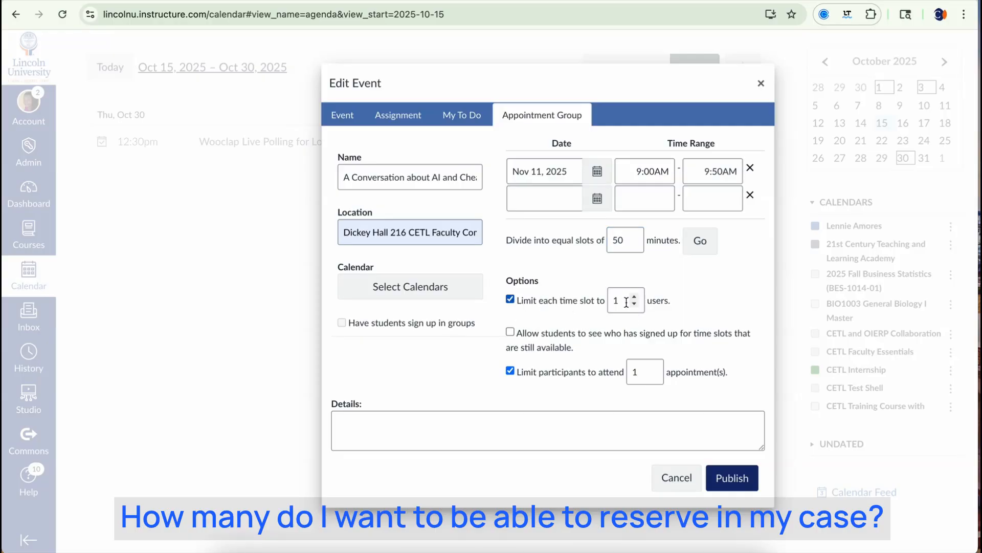
drag(626, 303, 529, 316)
text(30)
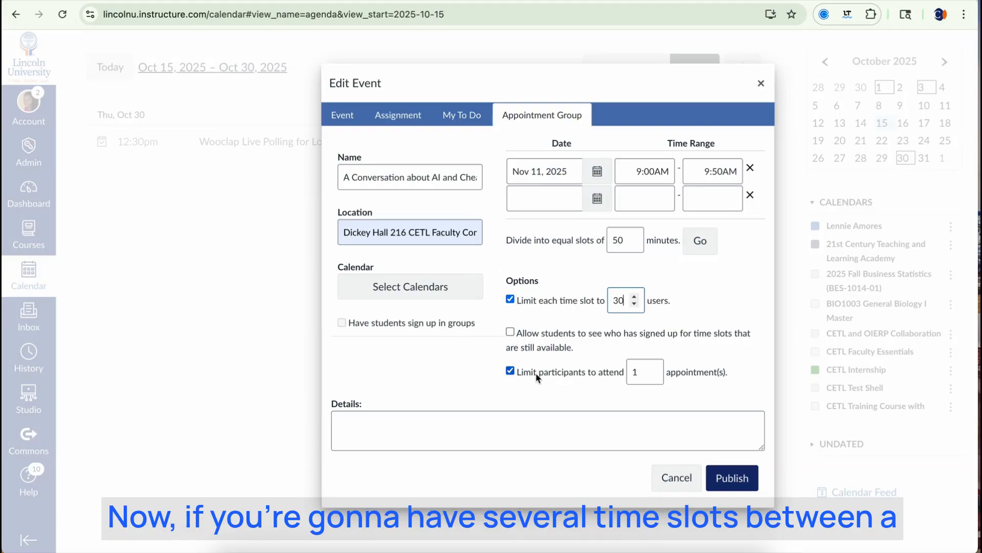
click(511, 332)
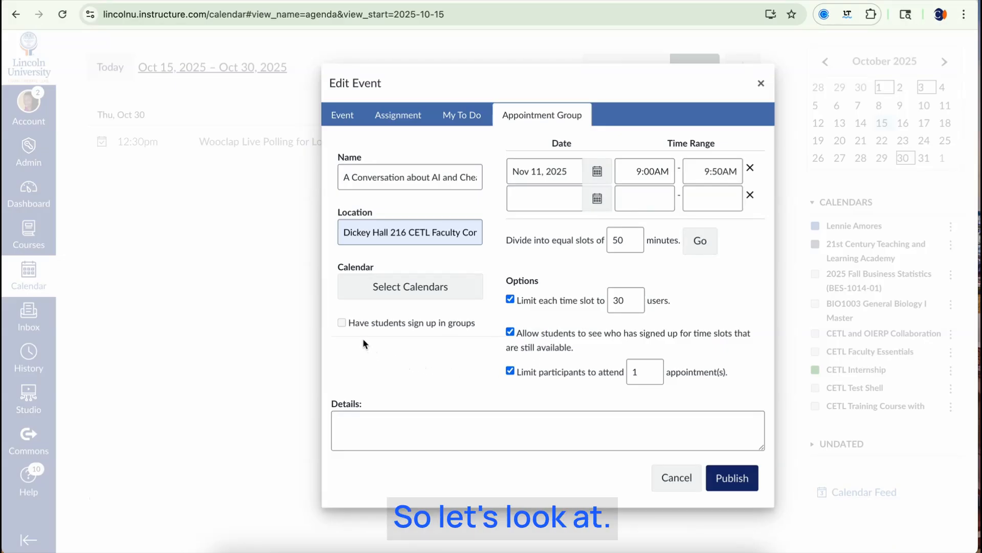
- Enter the details "Let's talk about generative AI and how students are using it. We will also discuss strategies for cheat-proofing your assessments"
click(366, 420)
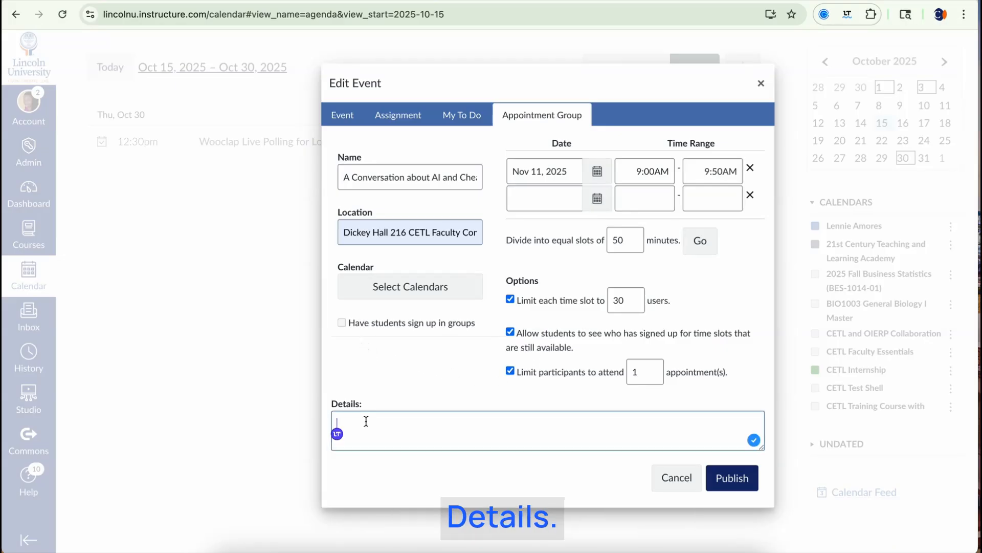
text(Let's talk about)
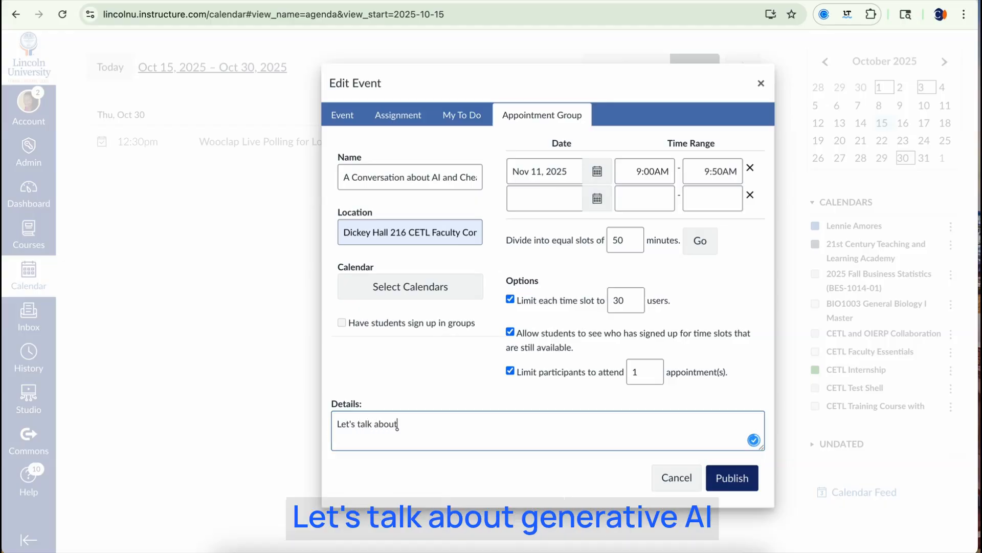
text( generative AI and)
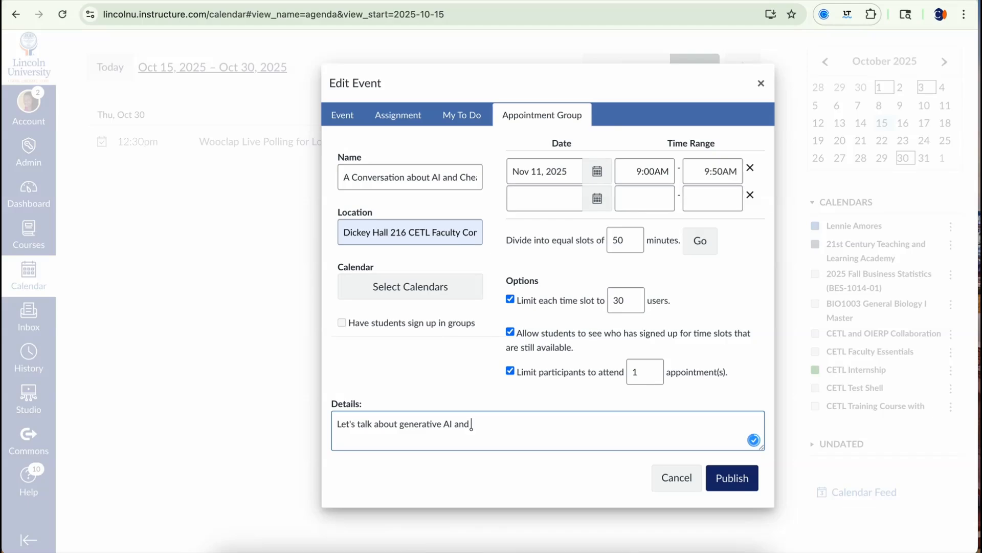
text( how students)
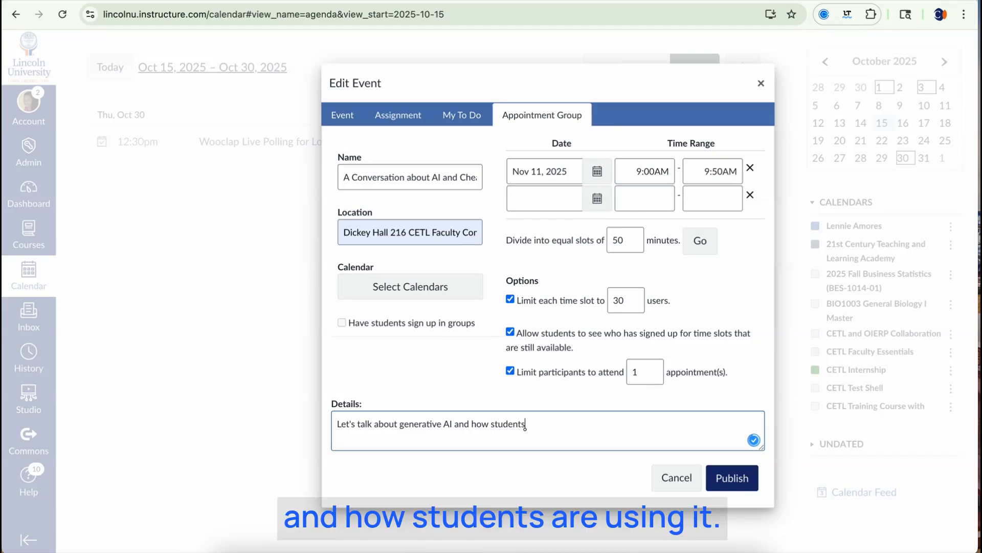
text( are using it. We will also discuss strategies for cheat-)
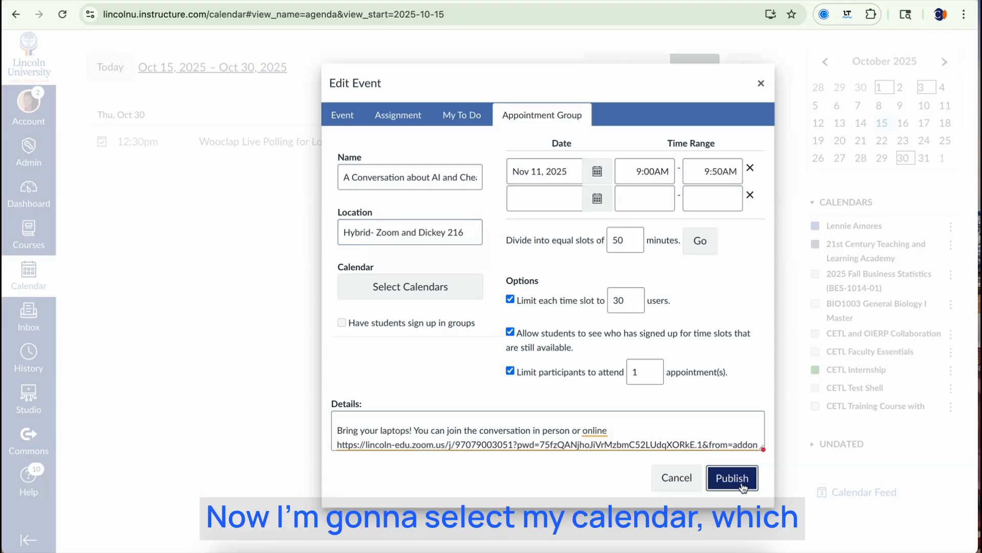
- Assign the appointment group to the 21st Century Teaching and Learning Academy calendar and publish it
click(407, 287)
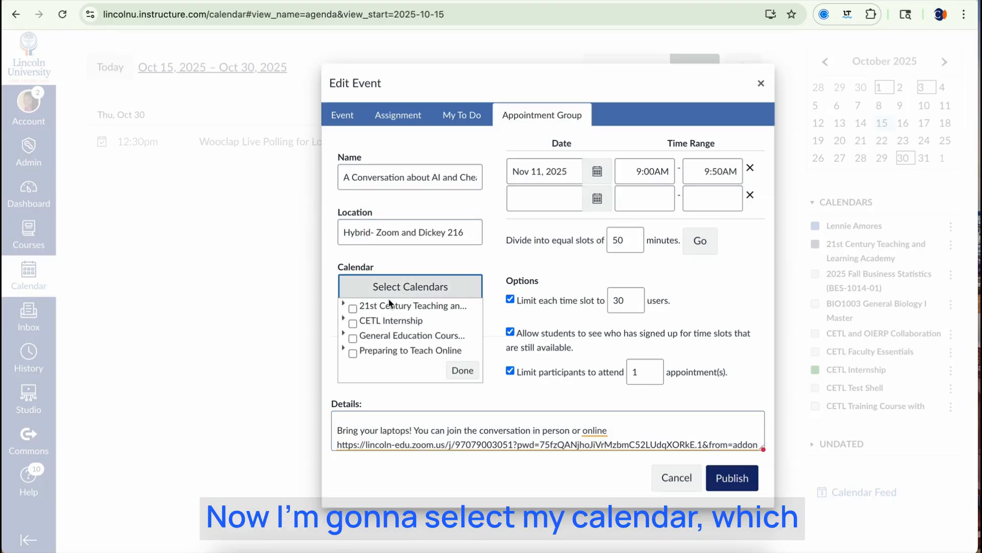
click(353, 309)
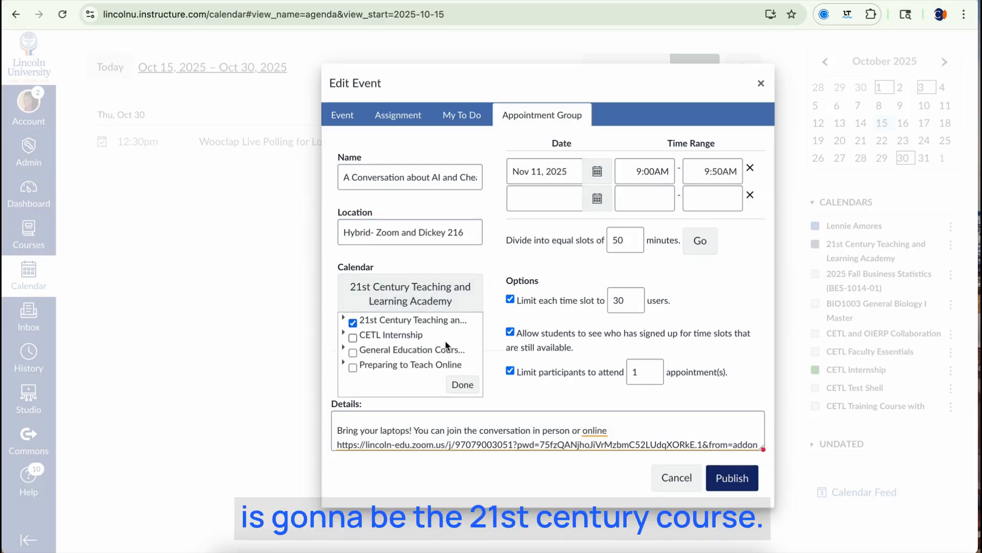
click(463, 384)
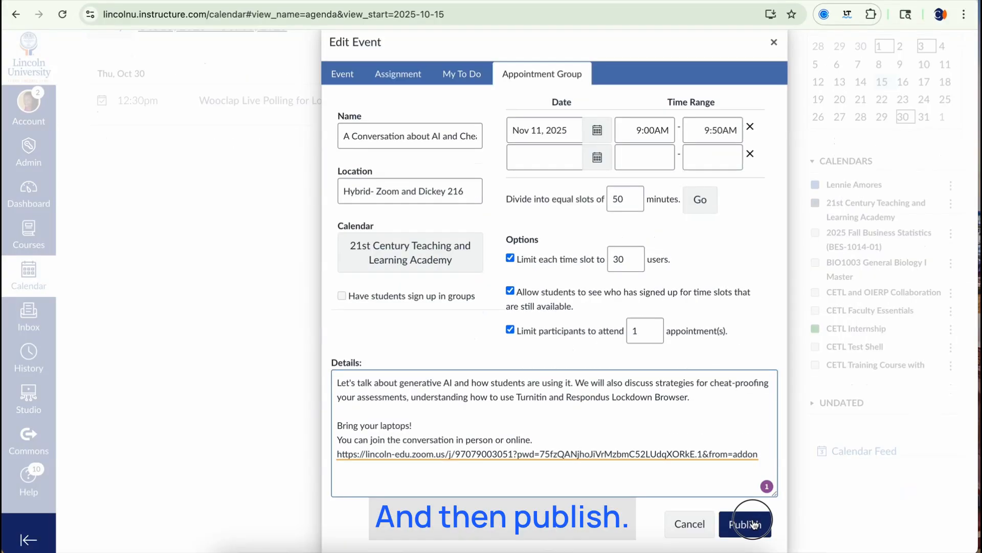
click(753, 523)
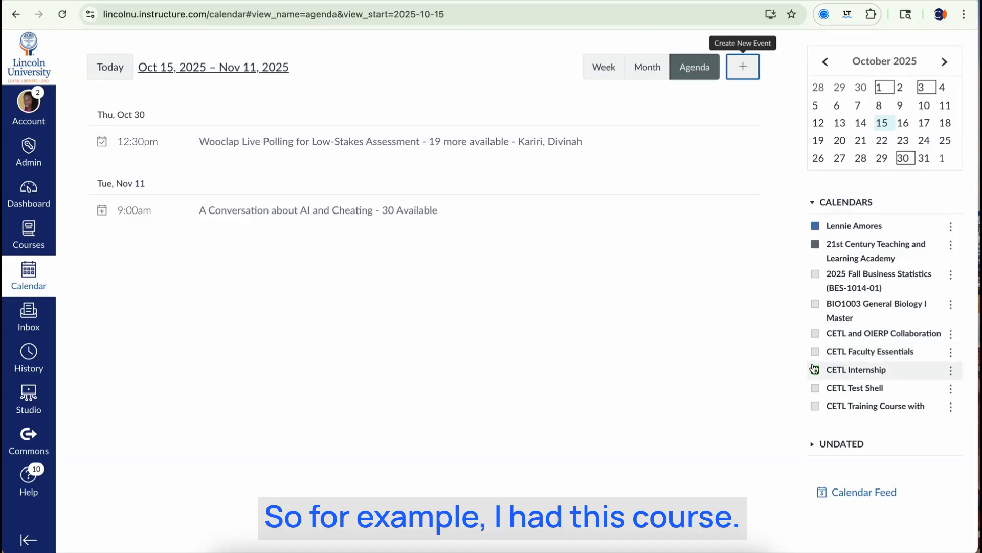
- Show the CETL Training Course with Student Enrolled calendar in the agenda and hide it again
scroll(816, 370, down, 2)
click(818, 343)
click(818, 343)
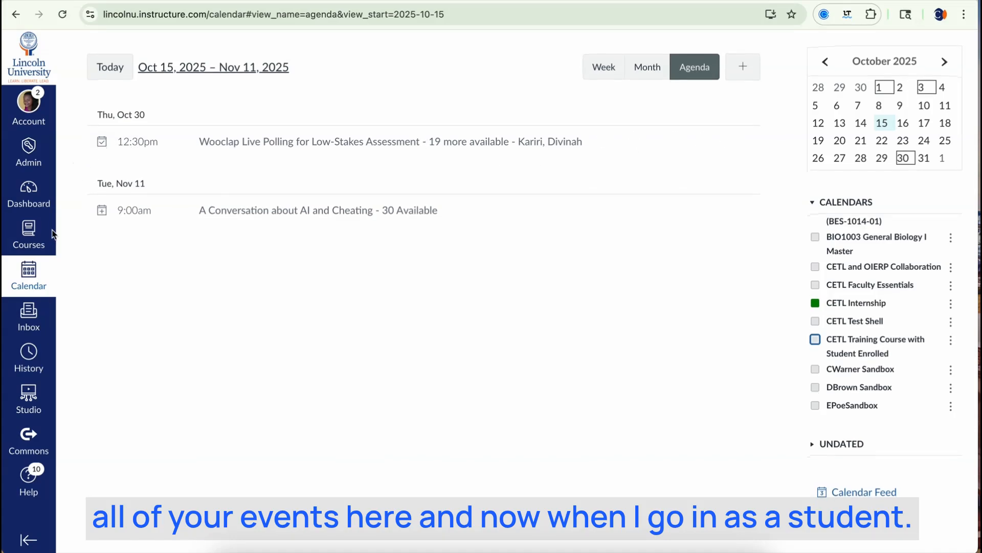
- Return to the 21CTLA course in student view and open the calendar from there
click(33, 197)
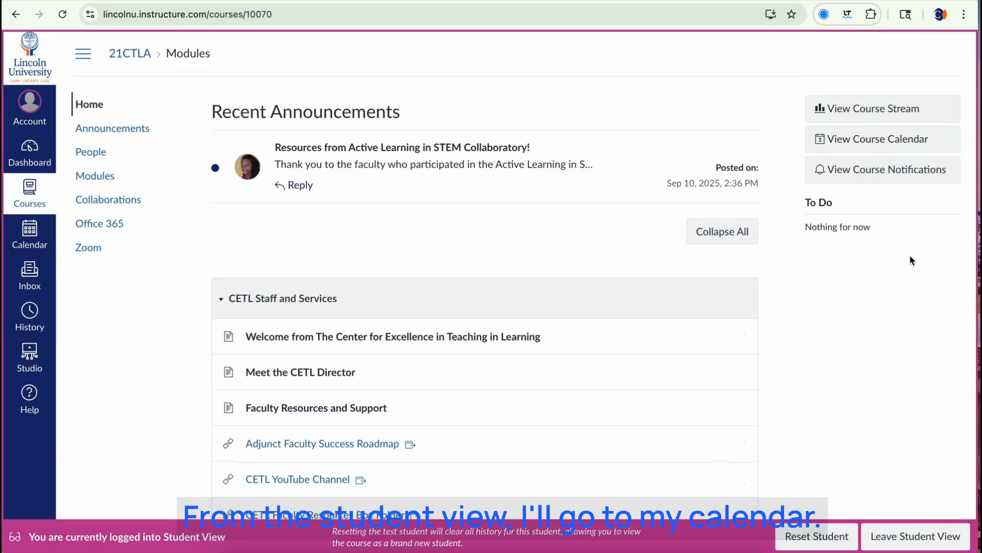
click(37, 245)
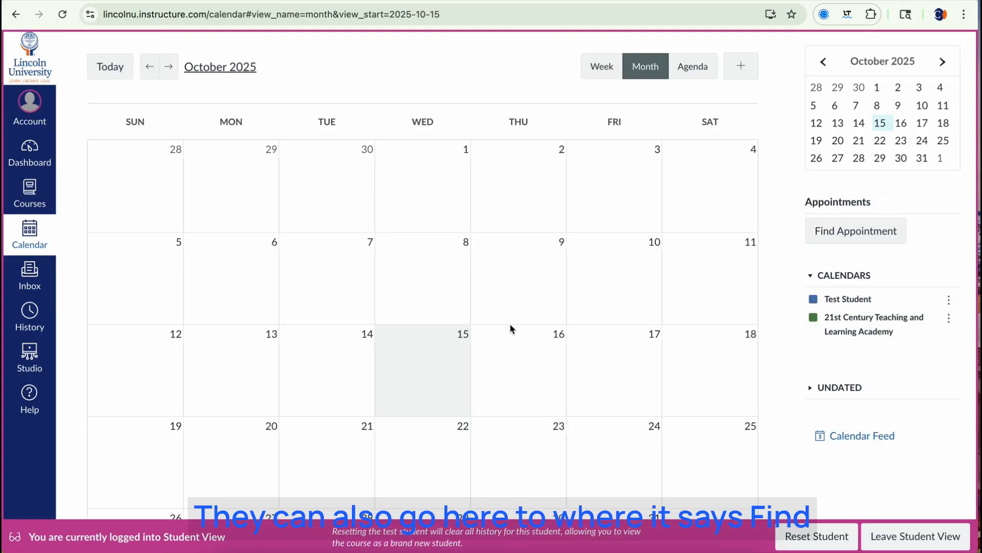
- Find the appointments offered in the 21st Century Teaching and Learning Academy course
click(850, 240)
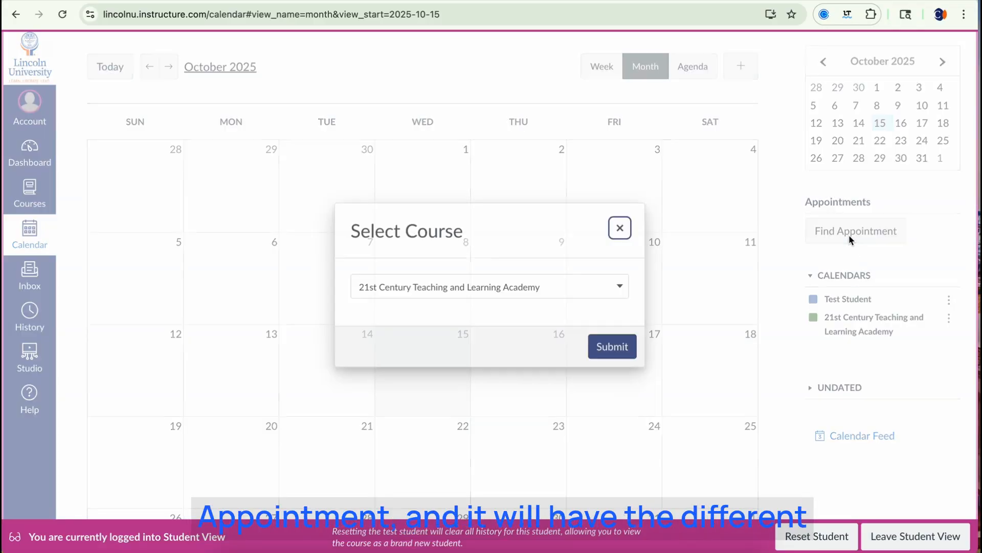
click(620, 287)
click(541, 289)
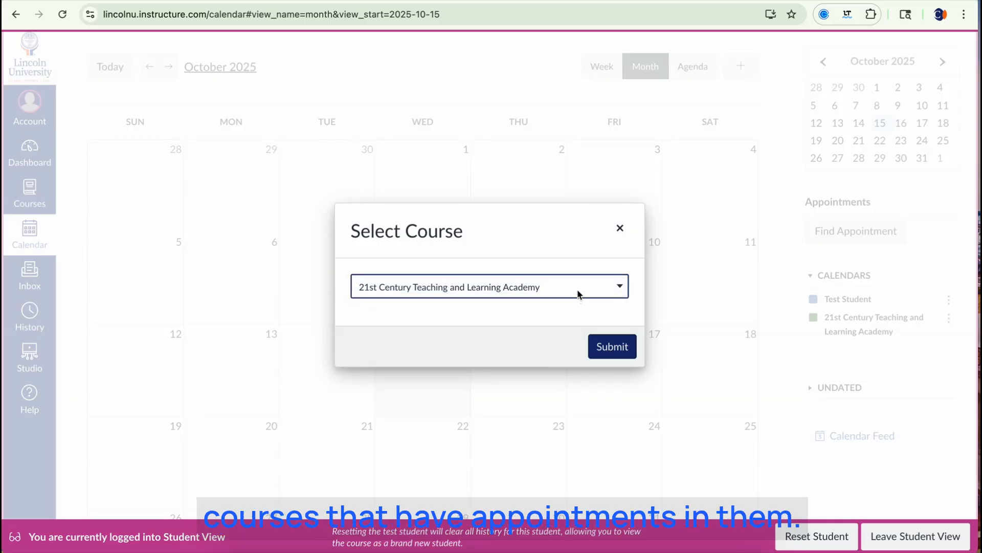
click(612, 346)
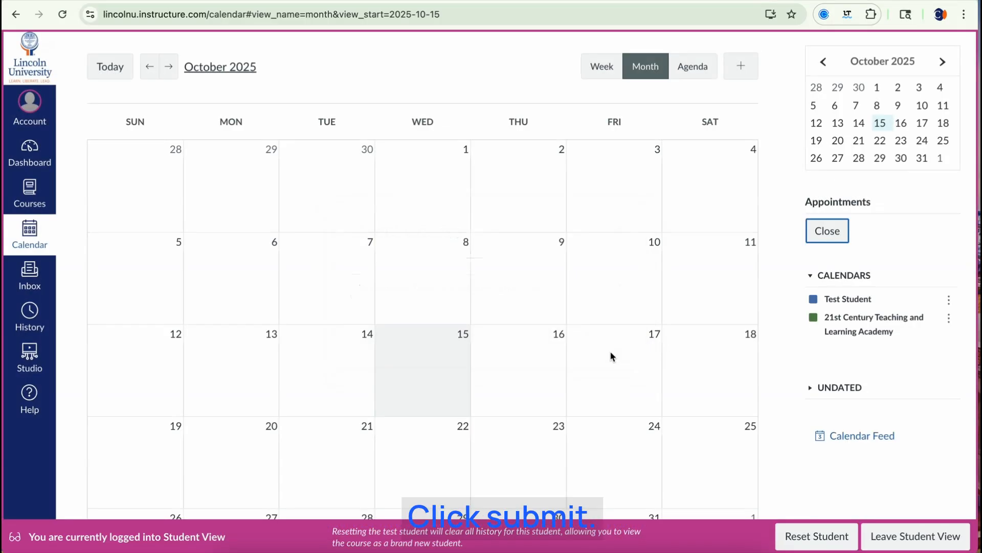
scroll(610, 352, down, 3)
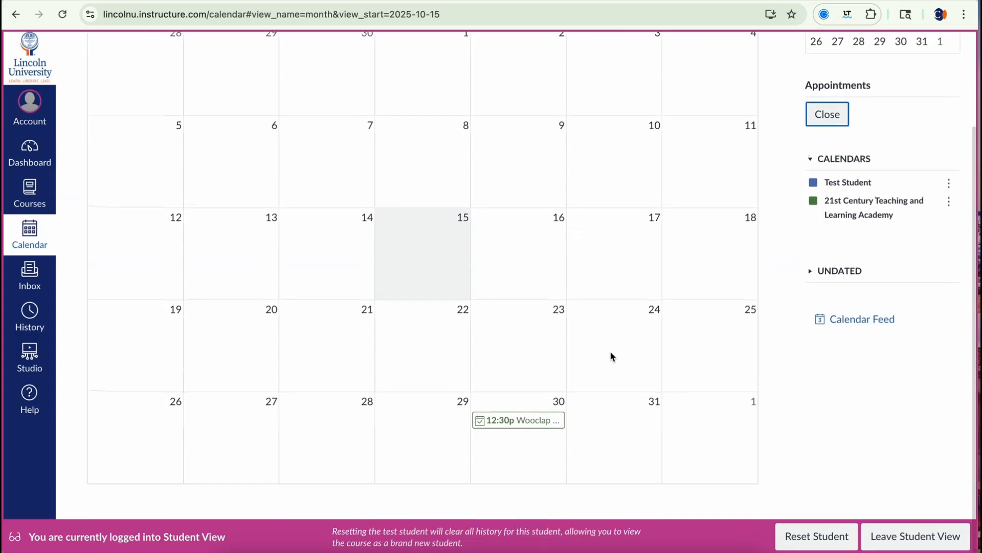
- Reserve the October 30 Wooclap Live Polling for Low-Stakes Assessment appointment as the test student, leaving the comment empty
scroll(611, 352, up, 3)
scroll(610, 351, down, 3)
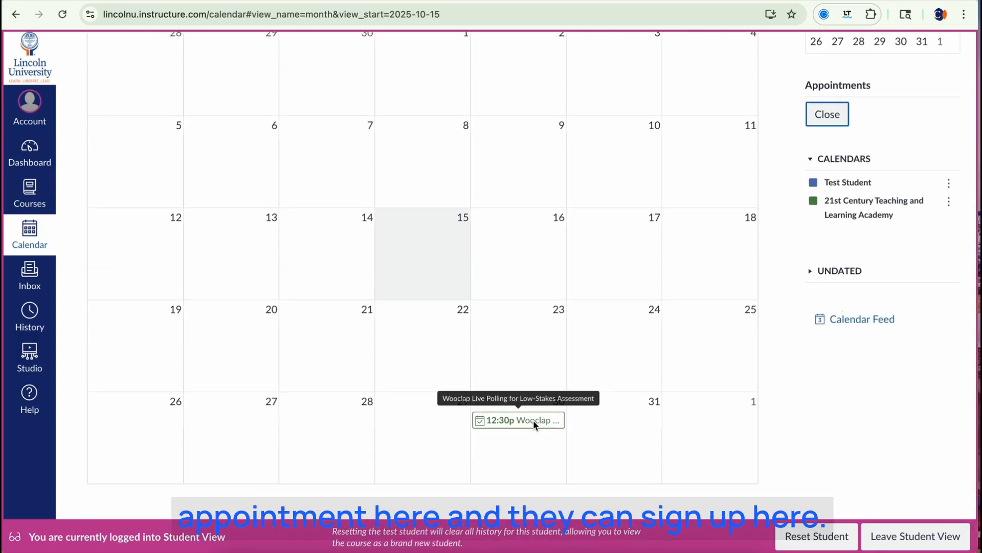
click(535, 424)
scroll(536, 418, down, 2)
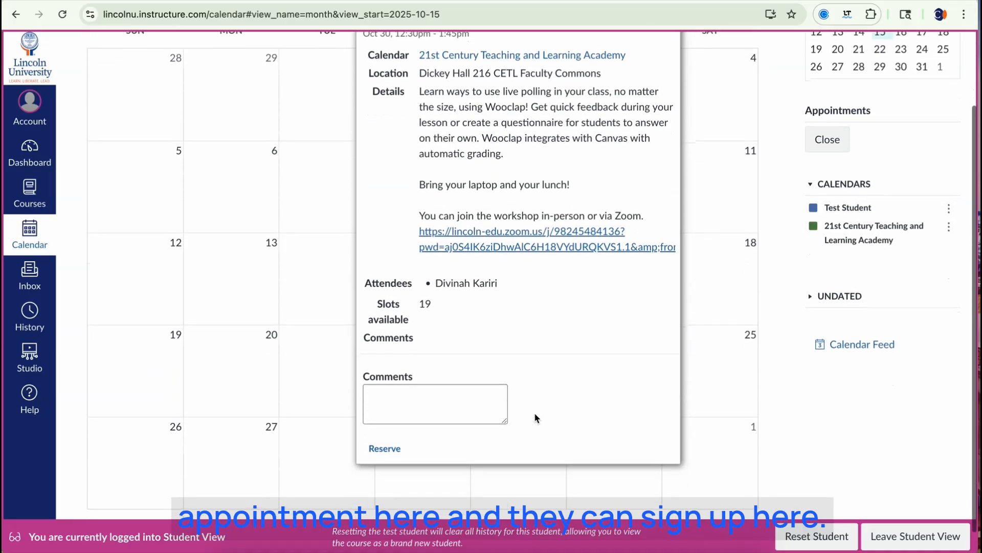
scroll(537, 419, up, 2)
scroll(537, 418, down, 3)
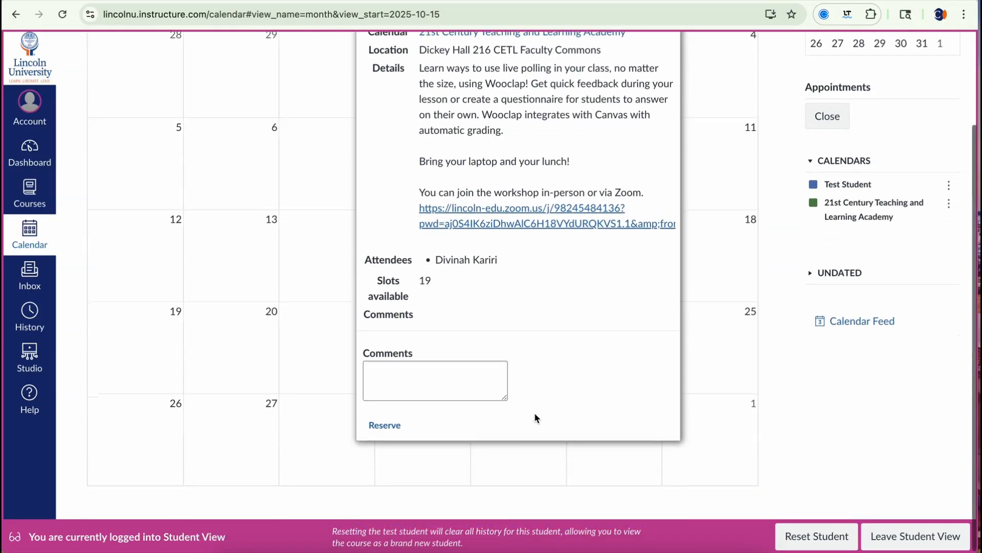
click(431, 365)
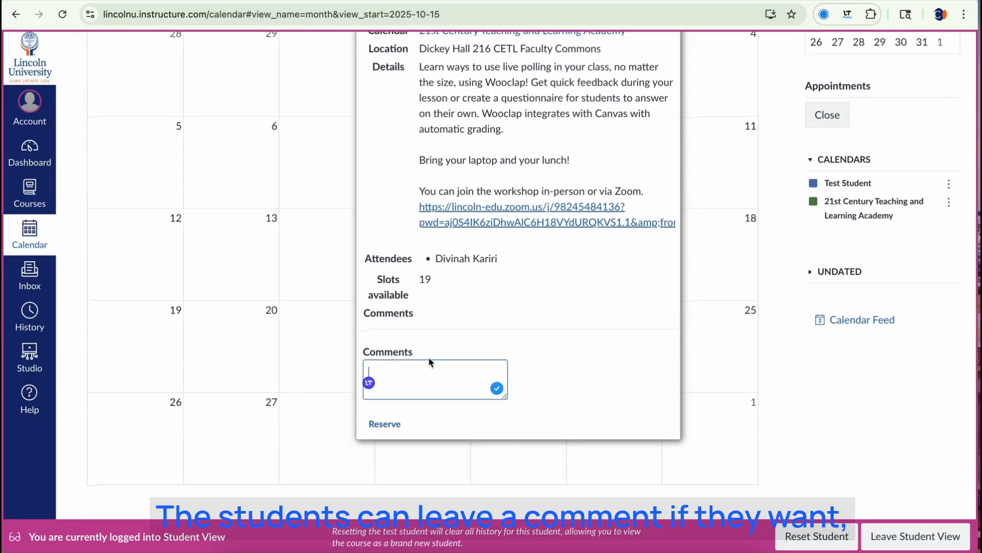
click(385, 427)
scroll(386, 426, up, 3)
- Leave student view and examine the attendees in the Wooclap Live Polling for Low-Stakes Assessment appointment's details
click(899, 537)
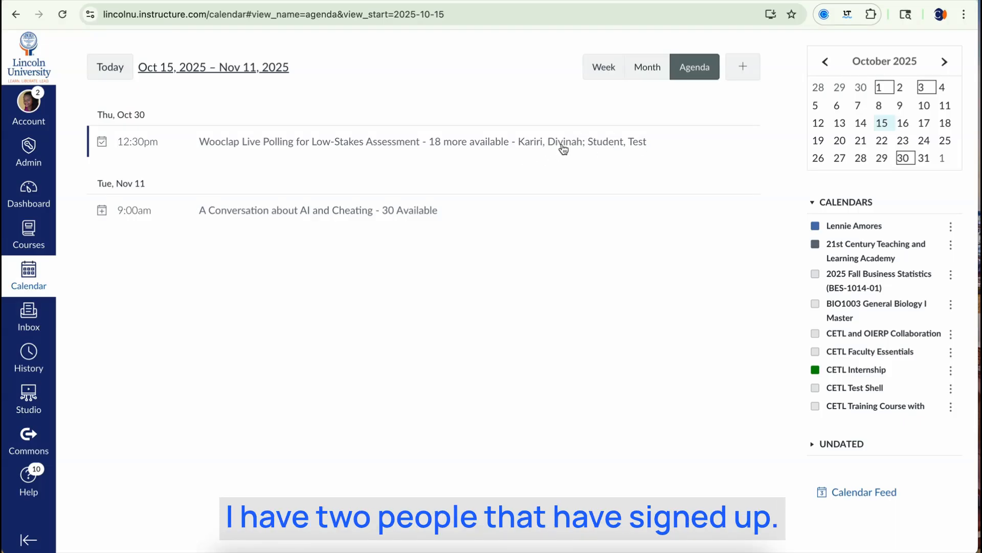
click(387, 142)
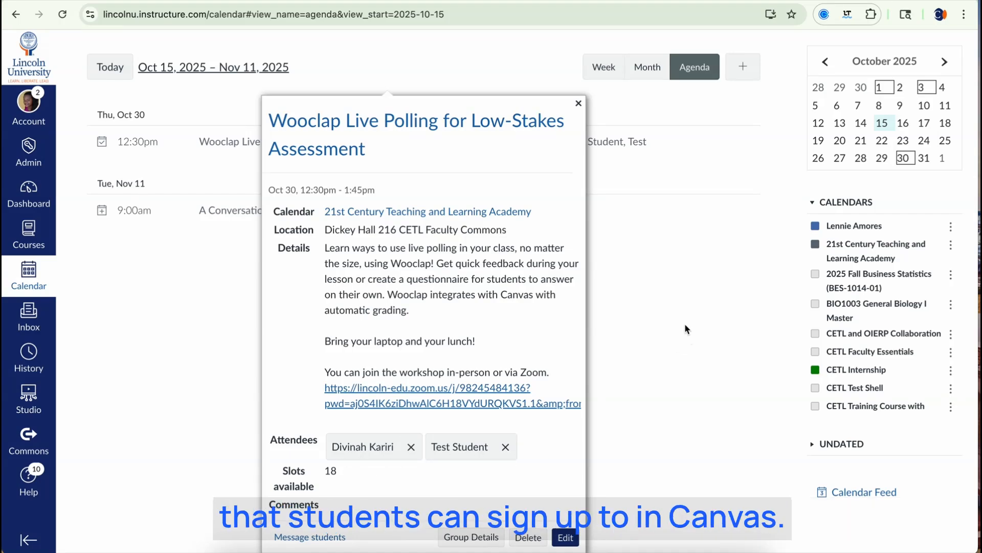
click(683, 306)
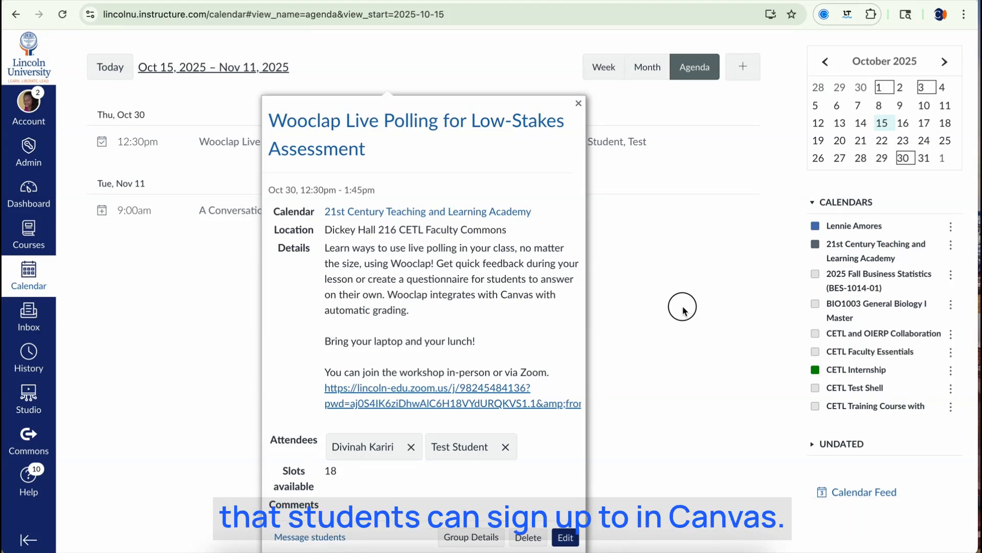